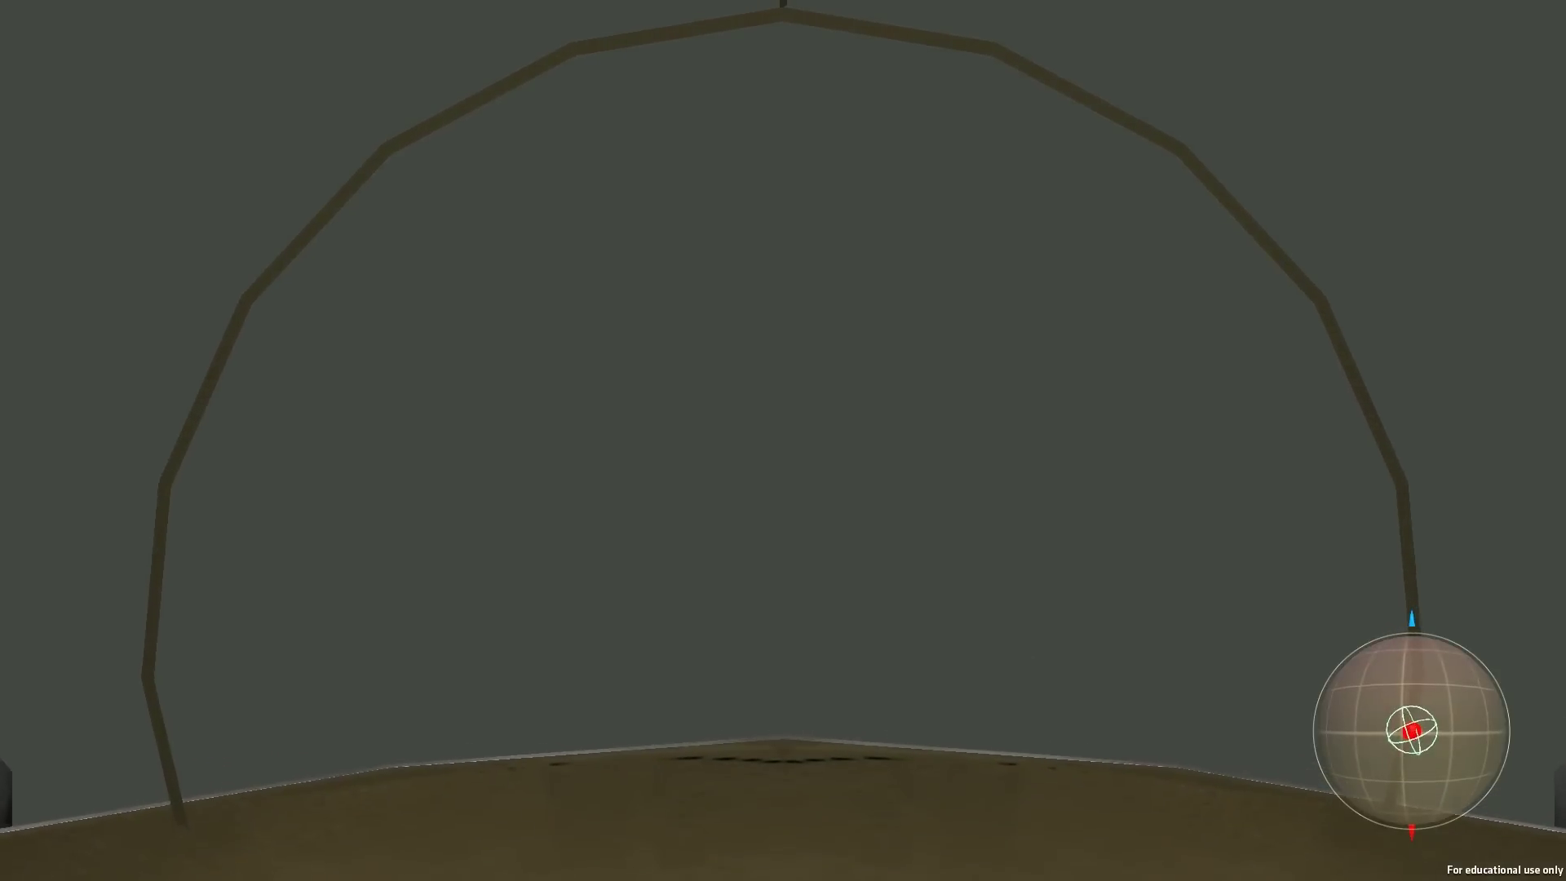
{"action": "key", "text": "m"}
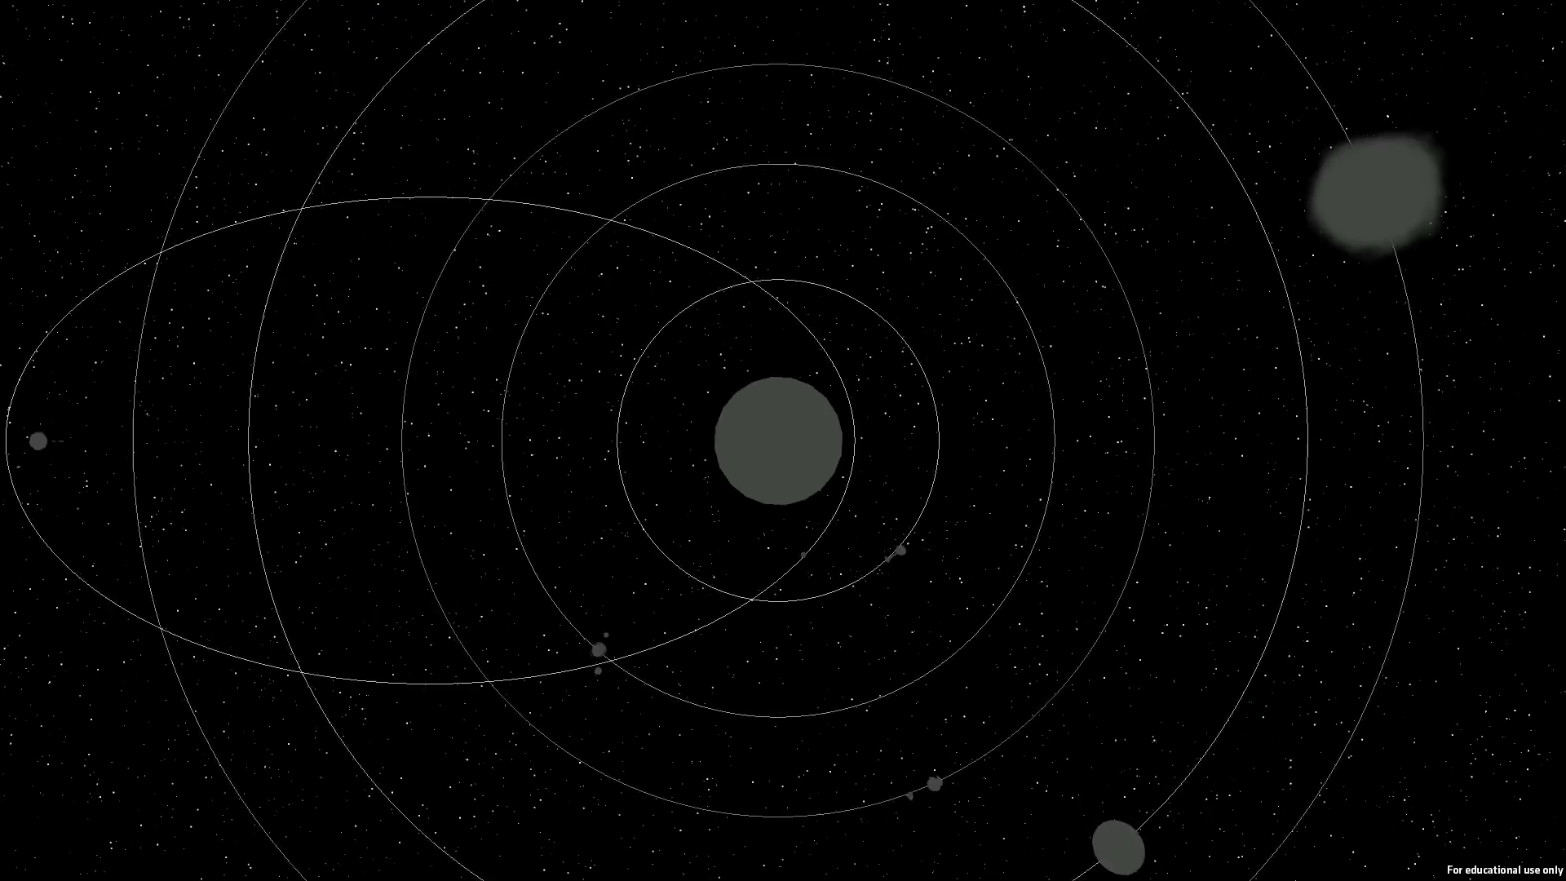
{"action": "key", "text": "m"}
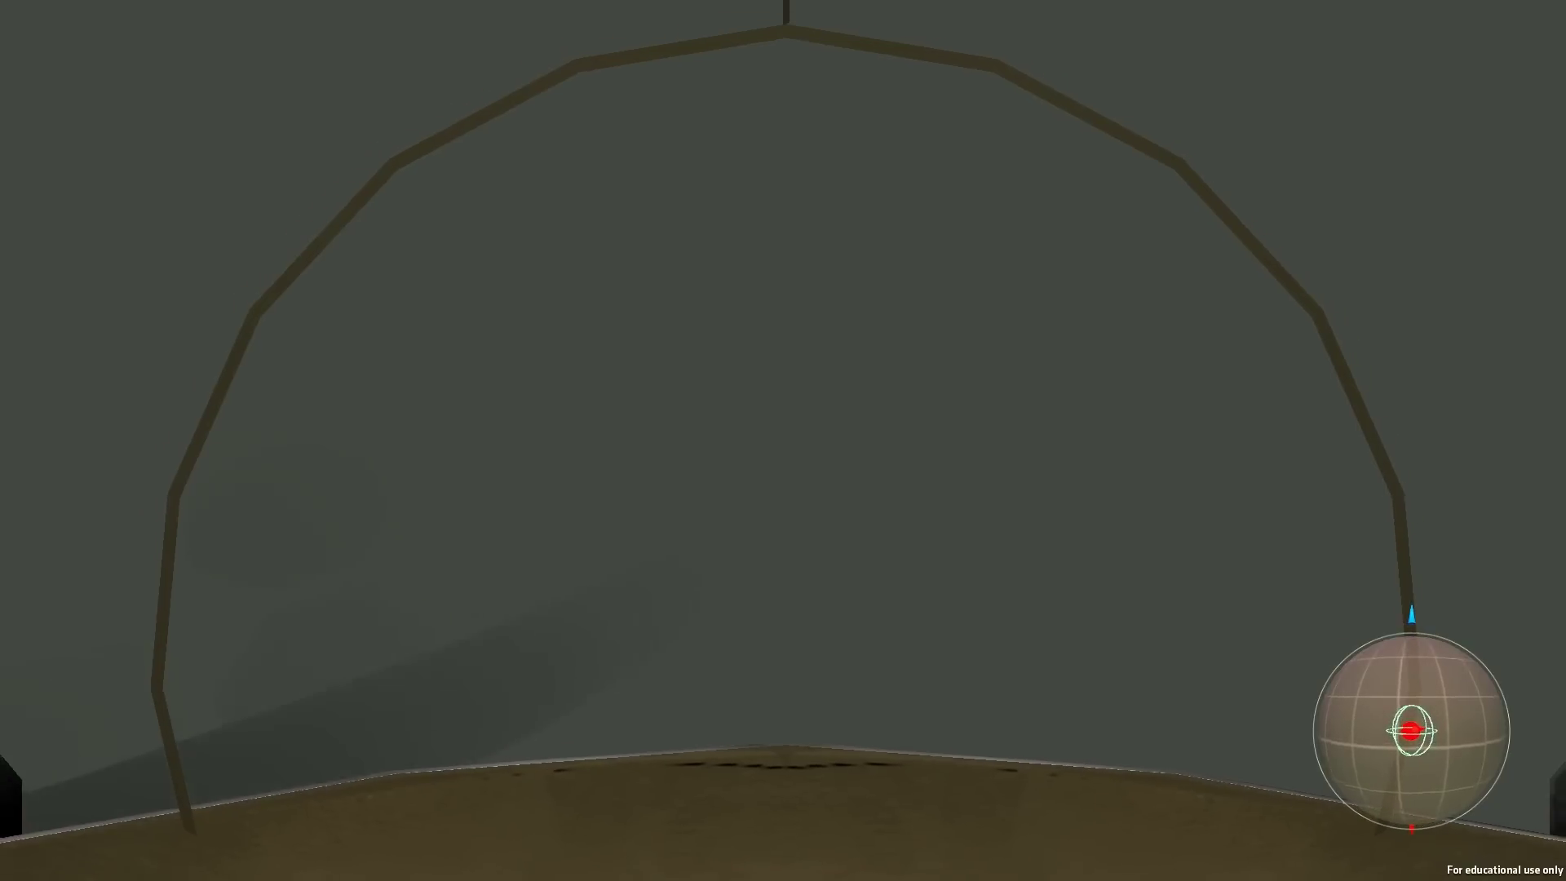